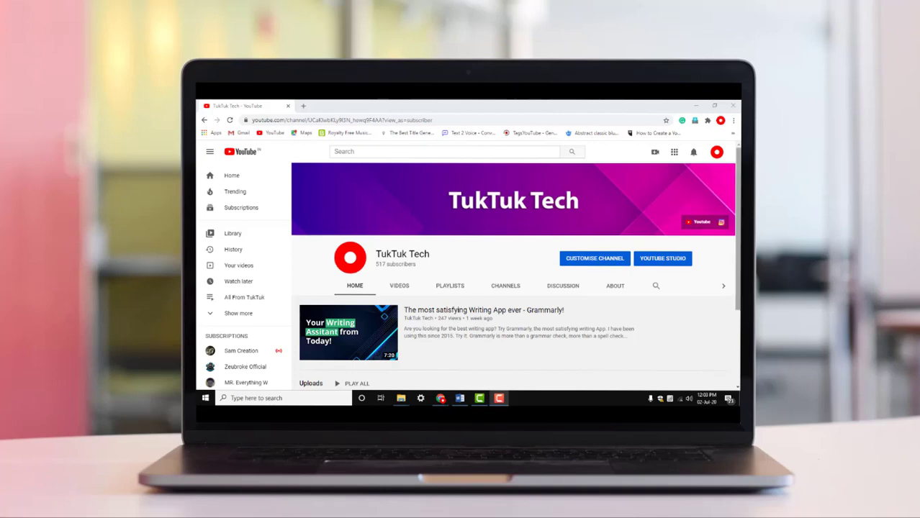
# Step: Browse the uploaded videos on the TukTuk Tech channel's home page
pyautogui.scroll(-3, 731, 289)
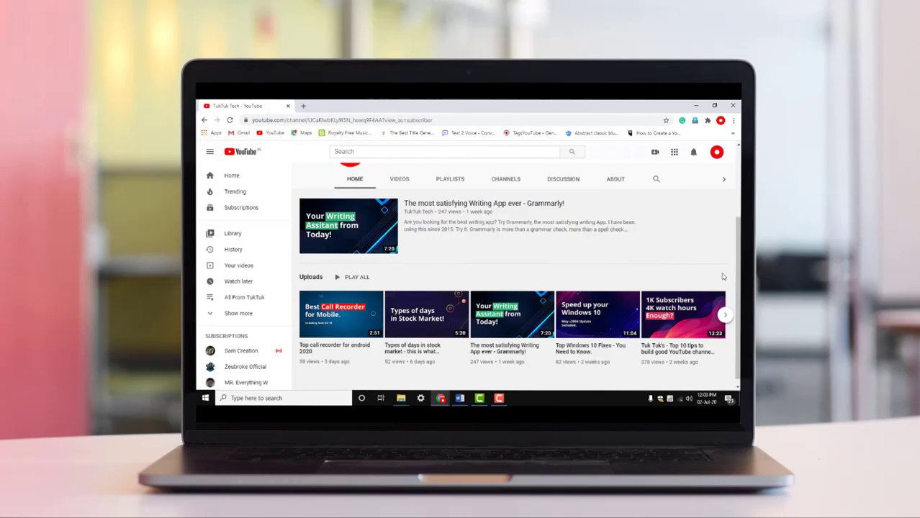
pyautogui.click(725, 315)
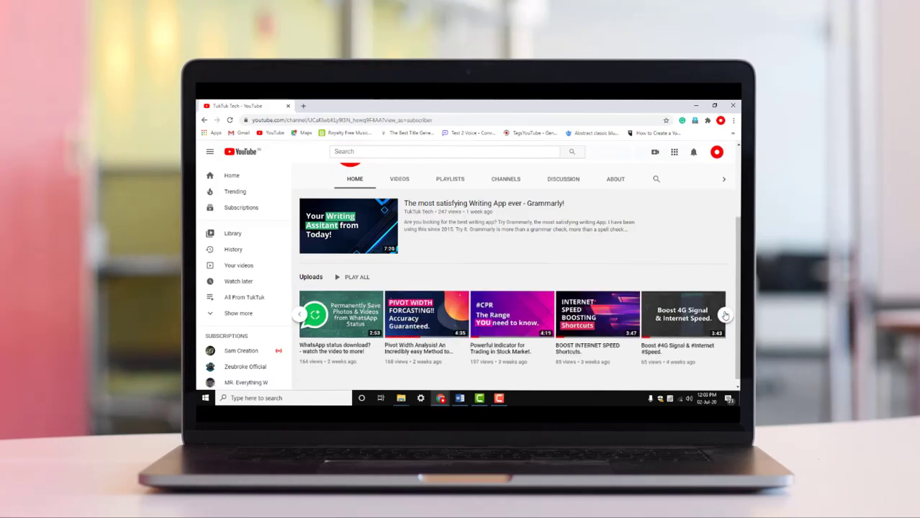
pyautogui.click(726, 314)
pyautogui.scroll(3, 730, 309)
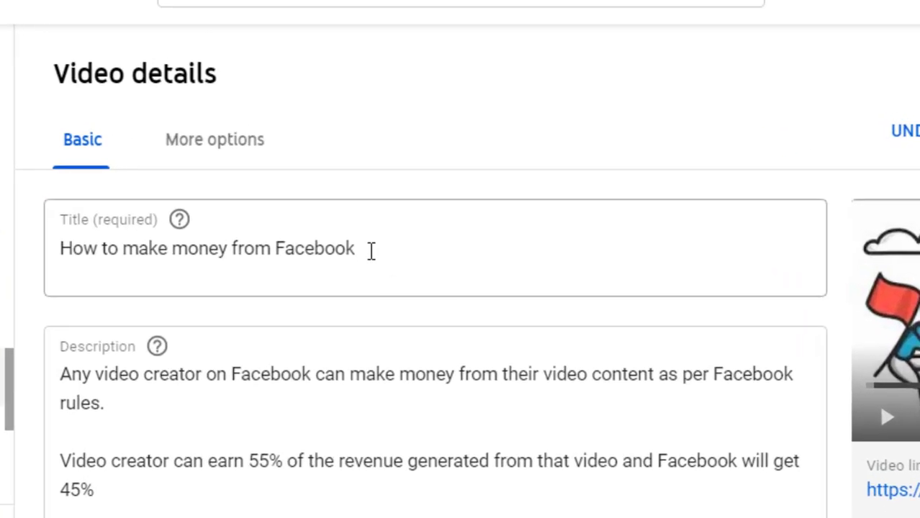
# Step: Append "in 2020" to the video title "How to make money from Facebook" and select the whole title
pyautogui.click(370, 250)
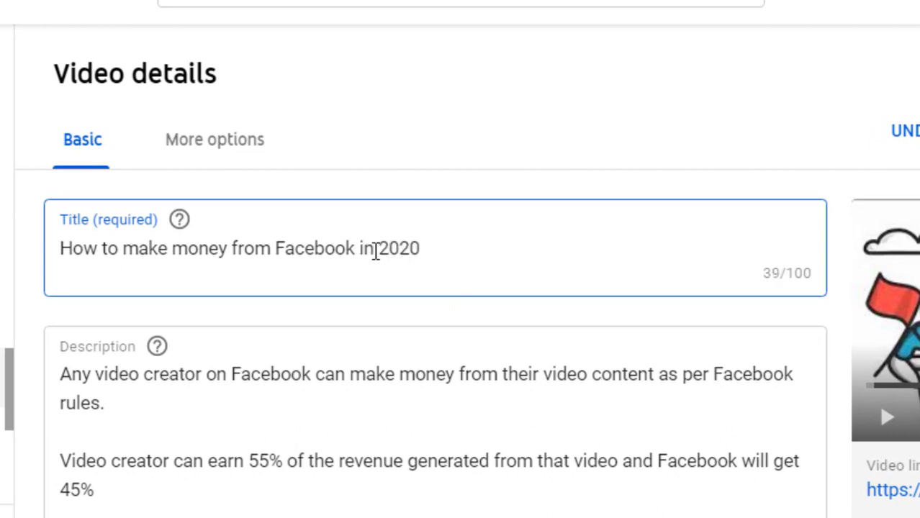
pyautogui.write('in 2020')
pyautogui.tripleClick(68, 283)
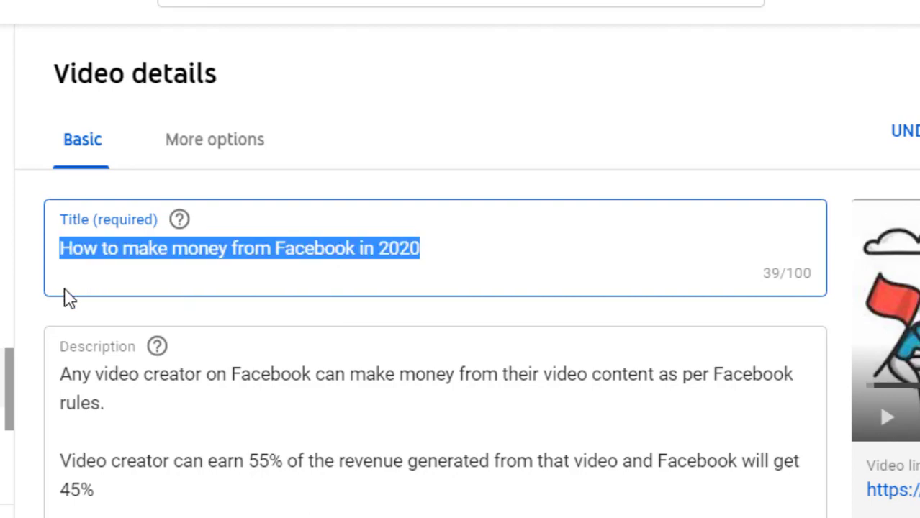
# Step: Review the video's description, thumbnail choices, audience setting and tag list on the details page
pyautogui.click(73, 370)
pyautogui.scroll(-5, 262, 363)
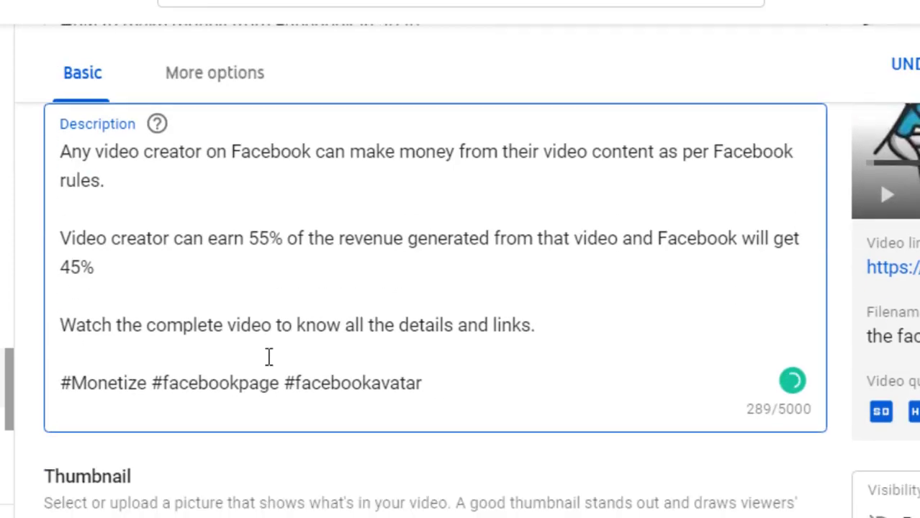
pyautogui.click(137, 379)
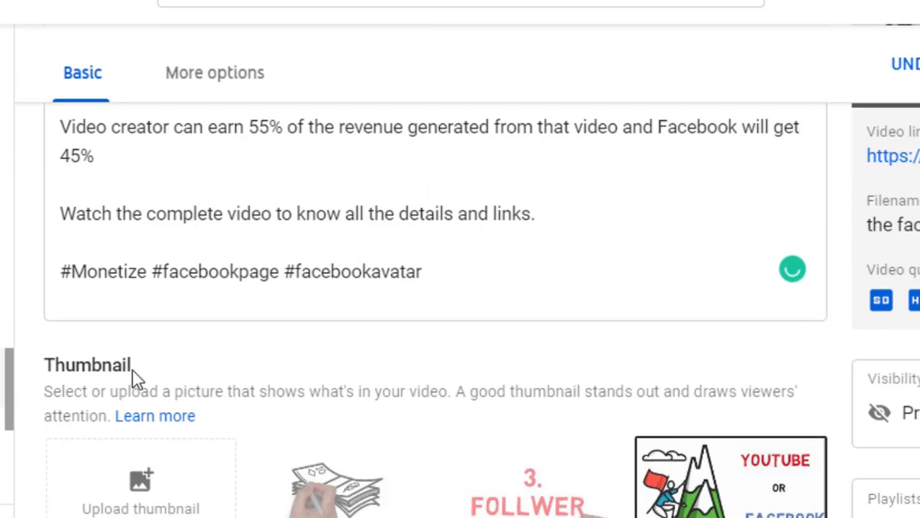
pyautogui.scroll(-5, 245, 373)
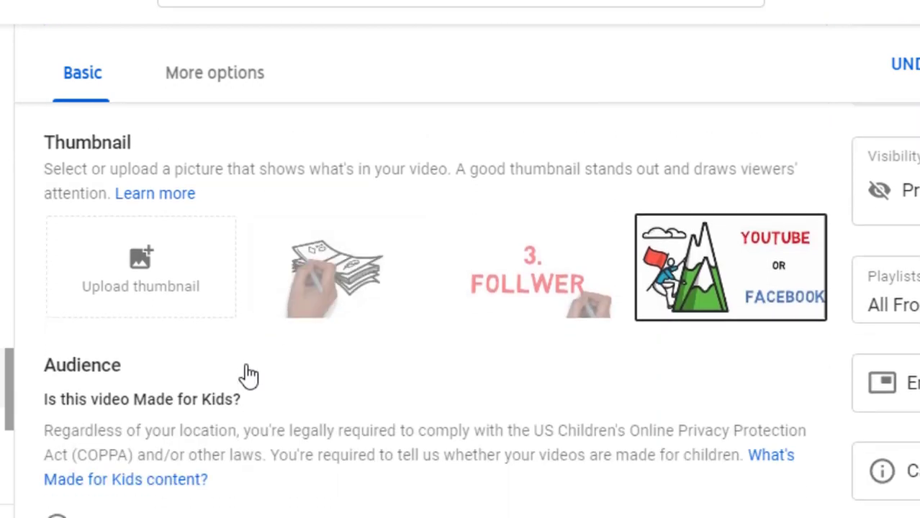
pyautogui.scroll(-2, 61, 485)
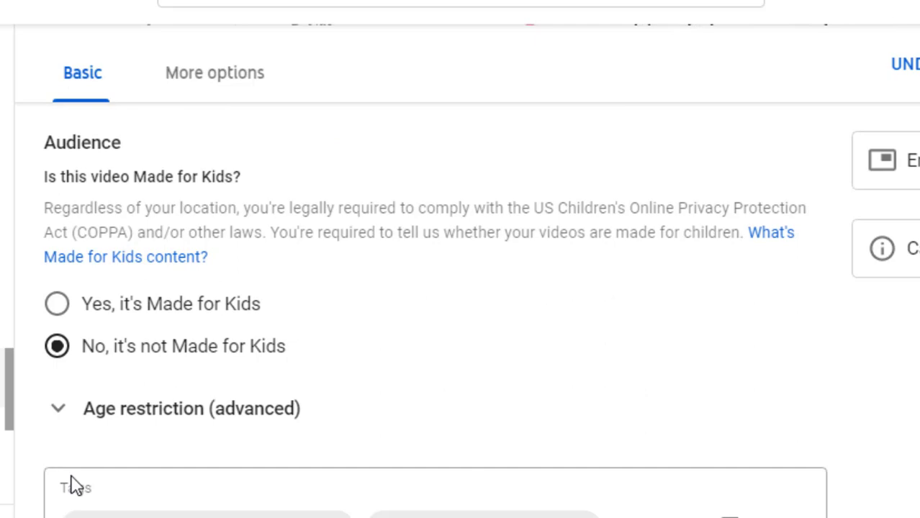
pyautogui.scroll(-2, 72, 487)
pyautogui.scroll(-3, 828, 475)
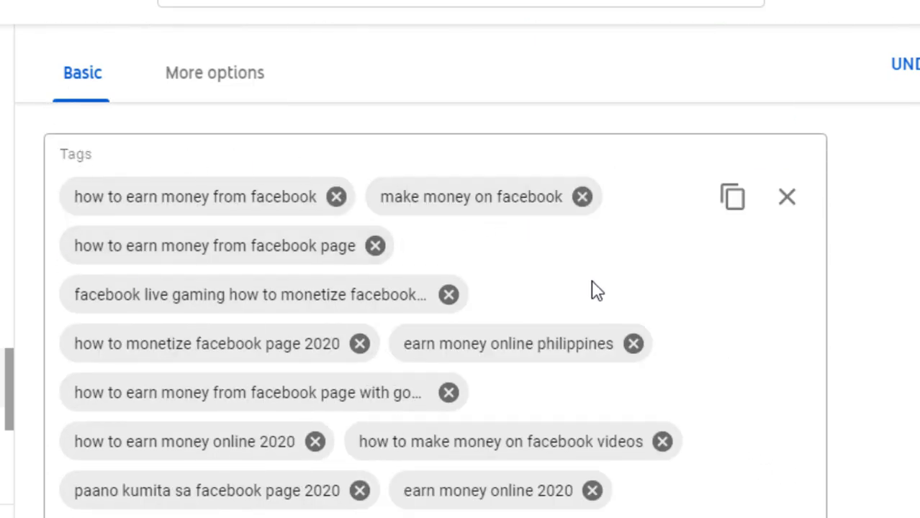
pyautogui.scroll(-1, 596, 290)
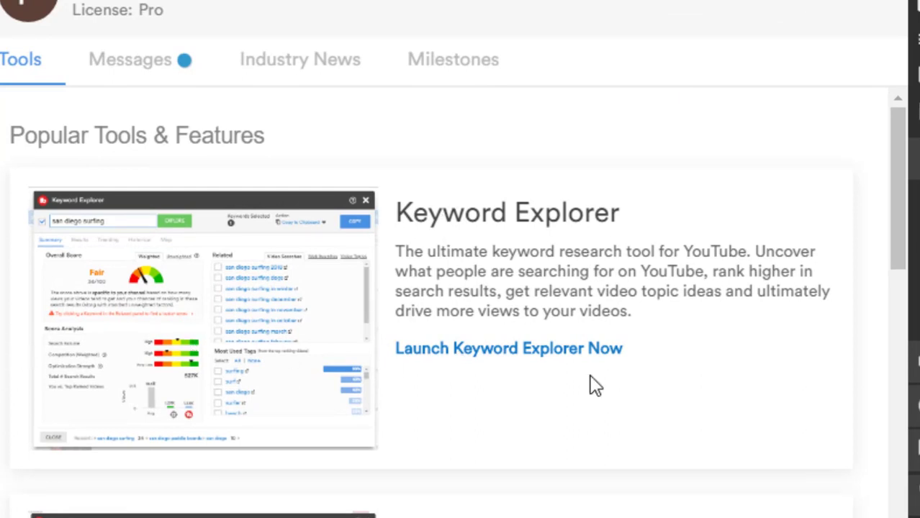
# Step: Launch Keyword Explorer and explore the keyword "How to make money from Facebook"
pyautogui.click(473, 351)
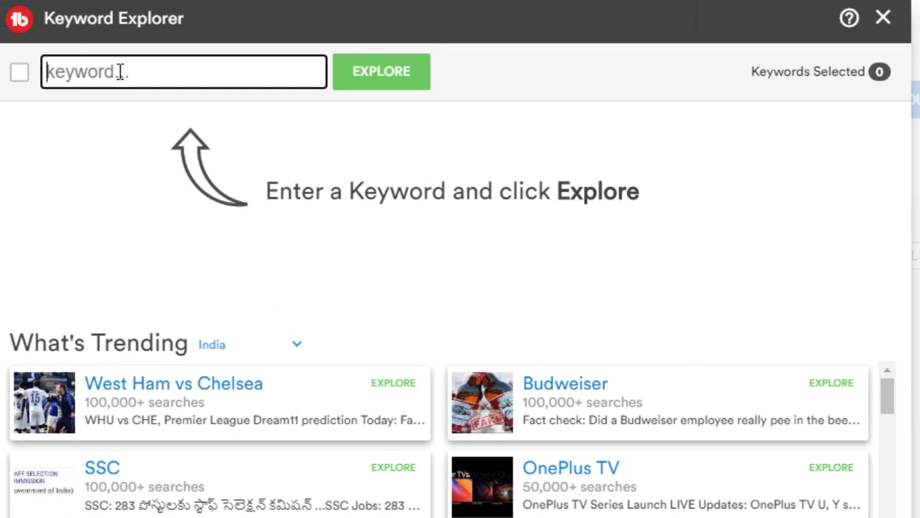
pyautogui.write('How to ma')
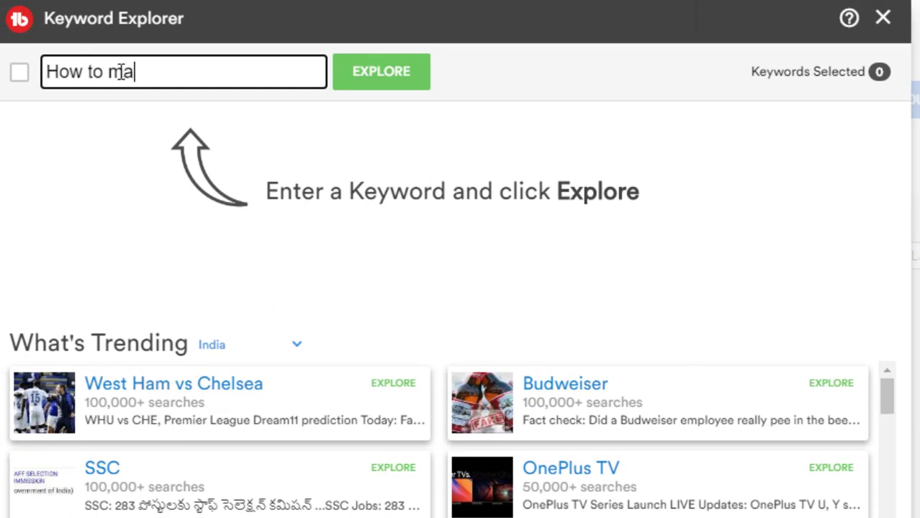
pyautogui.write('ke money fr')
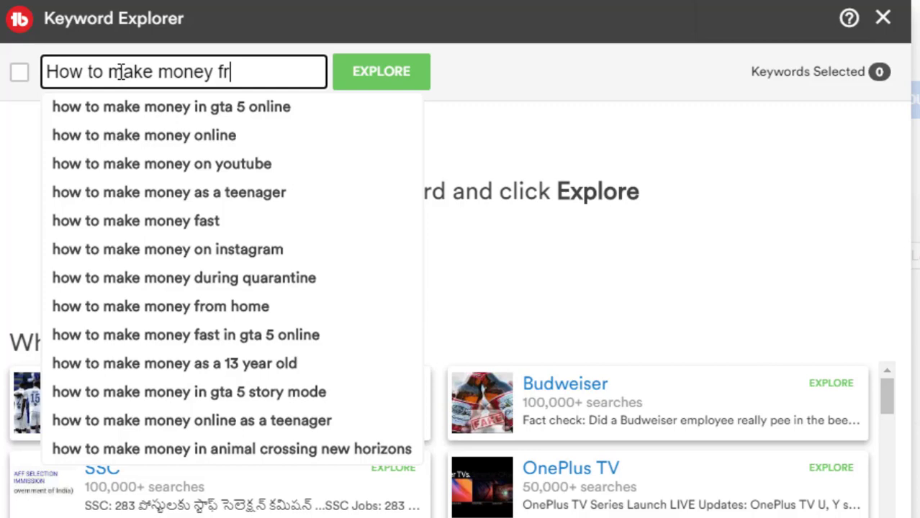
pyautogui.write('om Facebook')
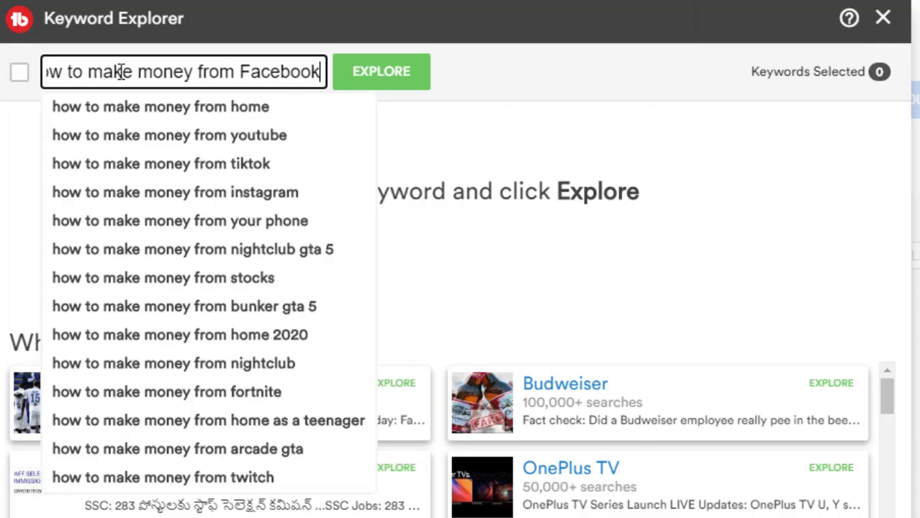
pyautogui.click(359, 78)
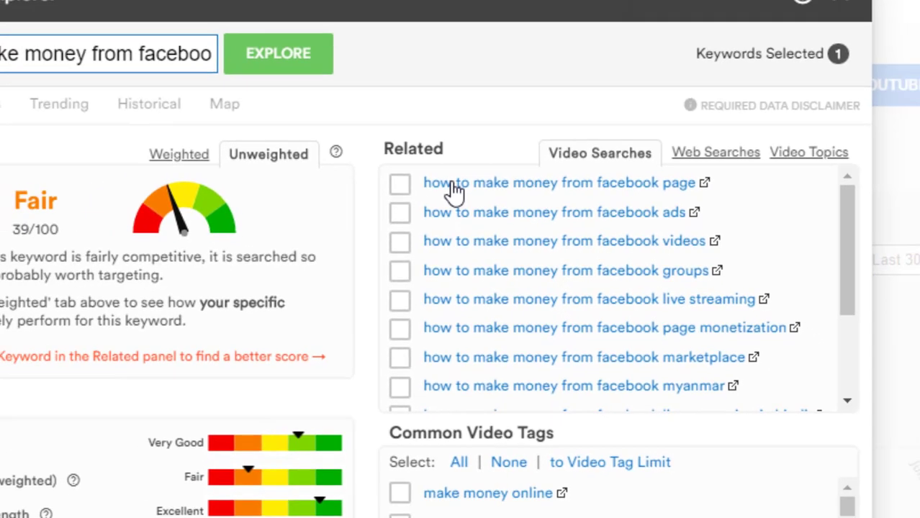
# Step: Explore the related search "how to make money from facebook page" and refine it to "how to make money from facebook page videos"
pyautogui.click(452, 173)
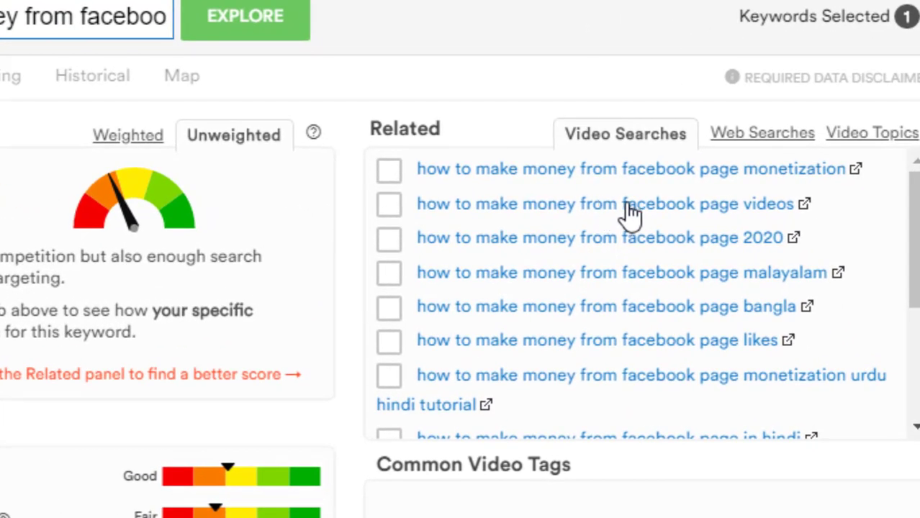
pyautogui.click(489, 209)
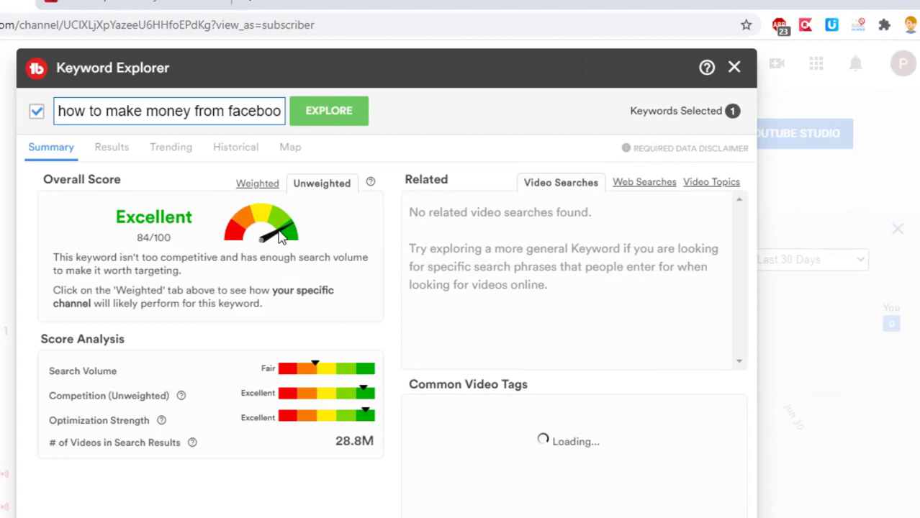
pyautogui.click(245, 114)
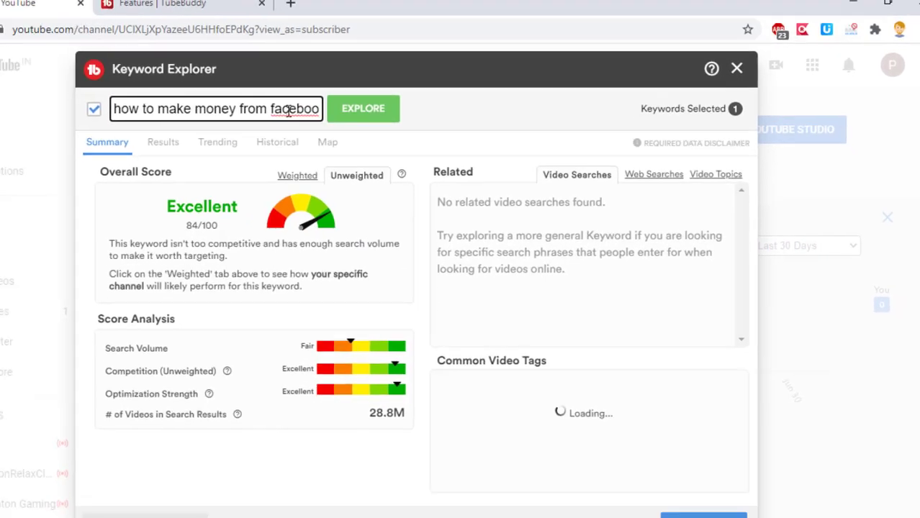
pyautogui.press('End')
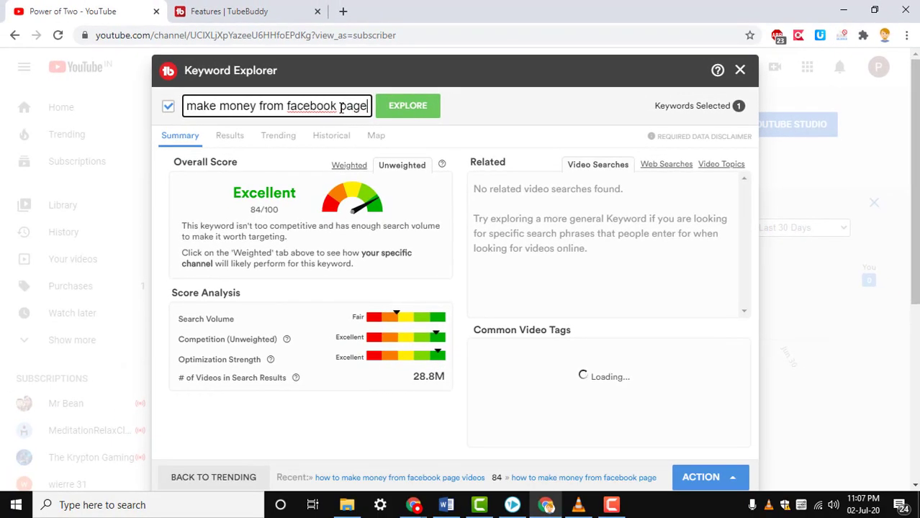
pyautogui.write('videos')
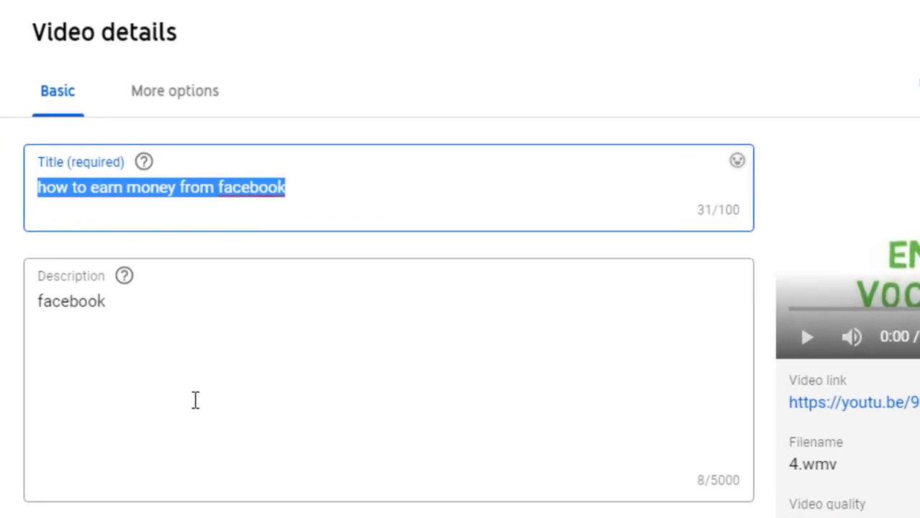
# Step: Sort the recommended tags for the "how to earn money from facebook" video by relevance
pyautogui.scroll(-4, 345, 408)
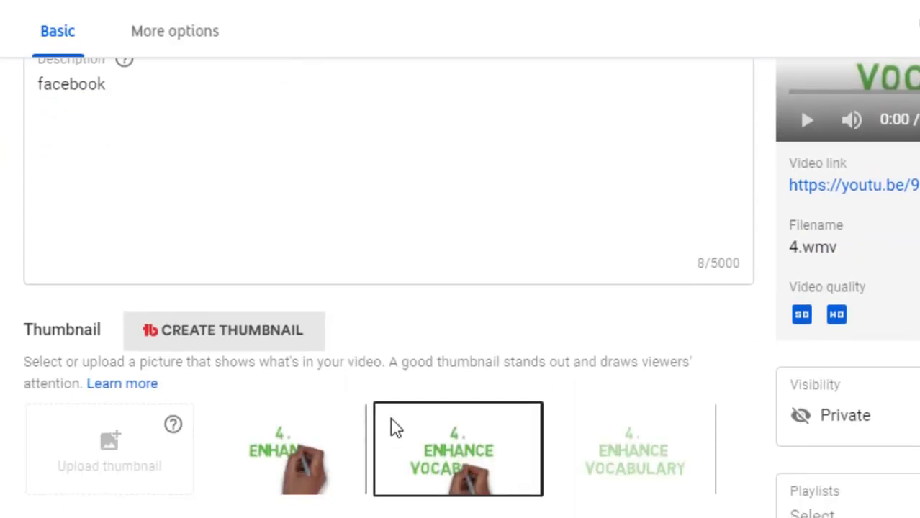
pyautogui.scroll(-6, 462, 446)
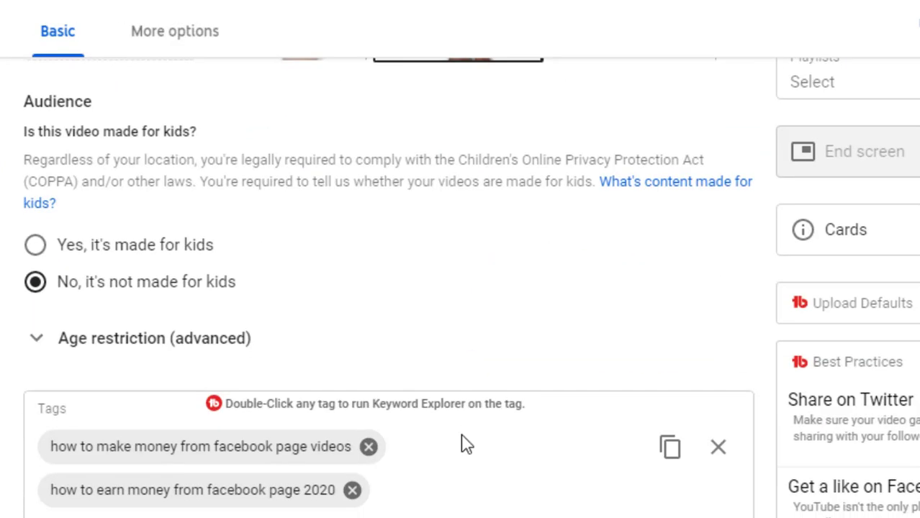
pyautogui.scroll(-3, 464, 442)
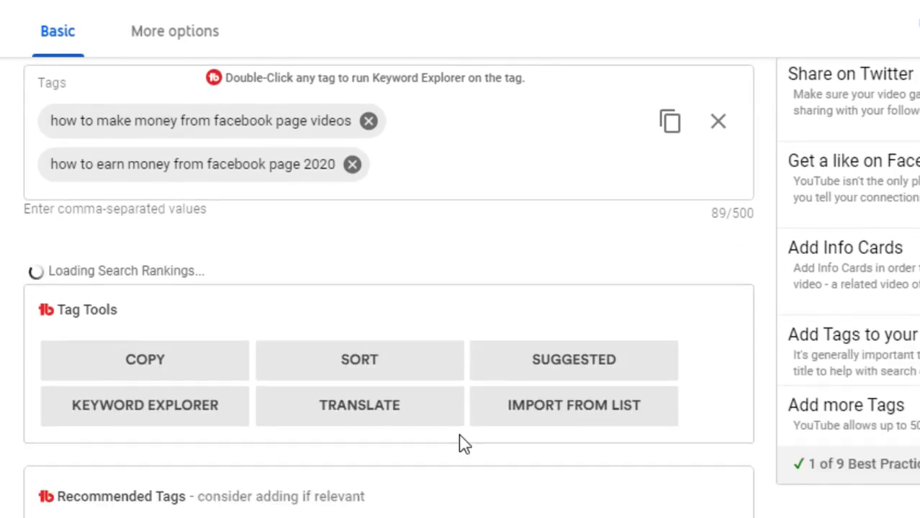
pyautogui.scroll(-3, 415, 402)
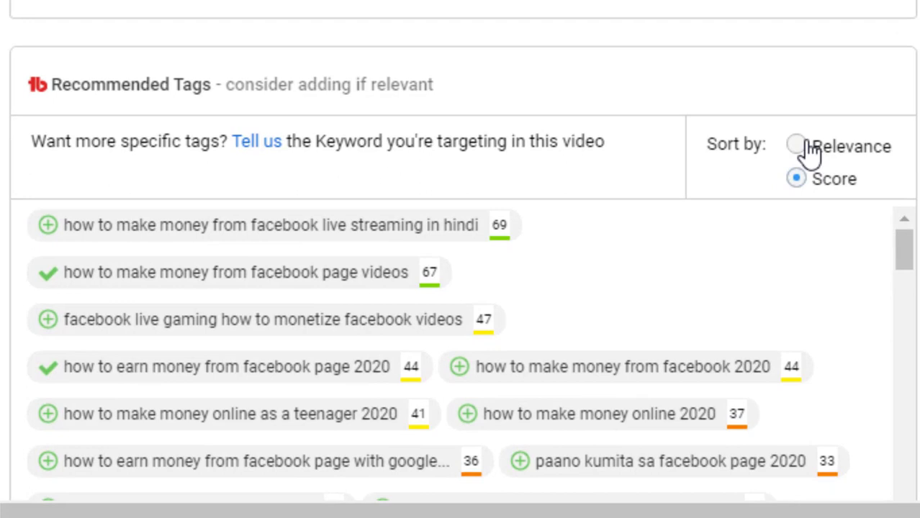
pyautogui.click(796, 146)
pyautogui.scroll(4, 896, 261)
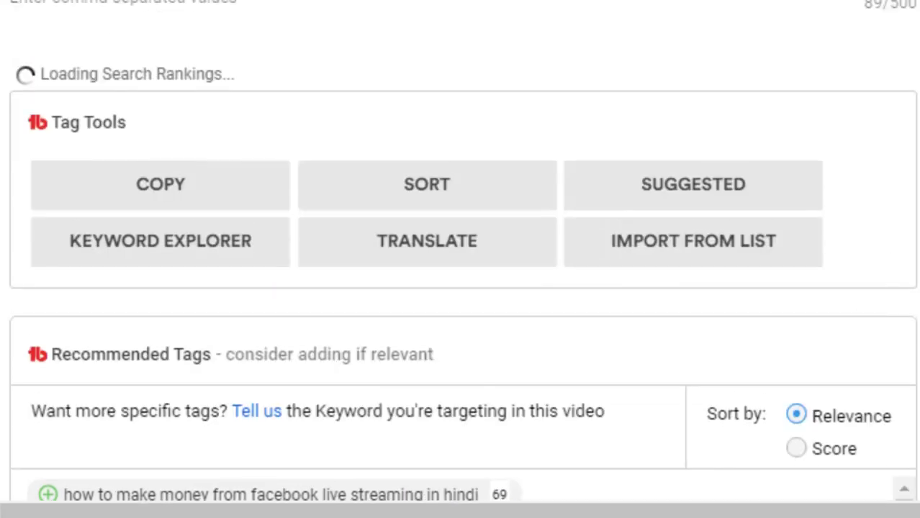
pyautogui.scroll(-5, 896, 260)
# Step: Examine the video's Videolytics, including its summary, SEO score, social, channel and best-practice figures
pyautogui.scroll(-3, 231, 176)
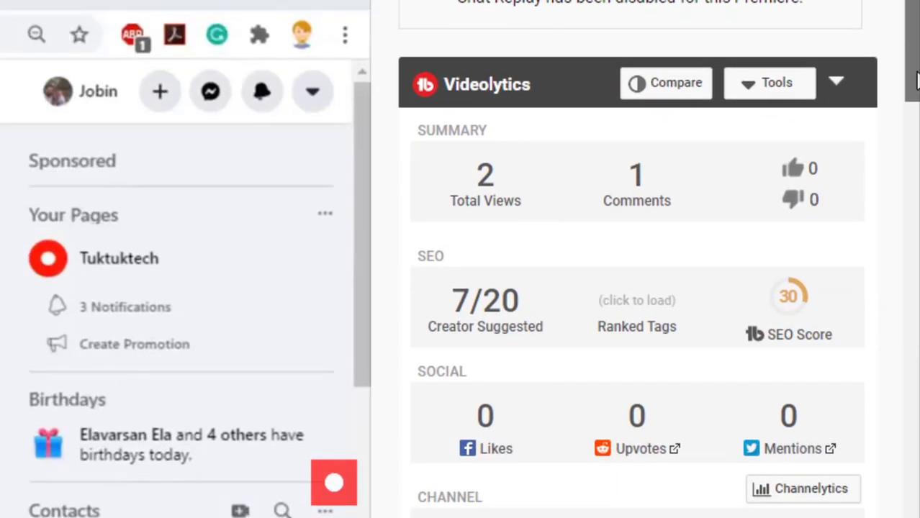
pyautogui.moveTo(915, 83); pyautogui.dragTo(915, 108)
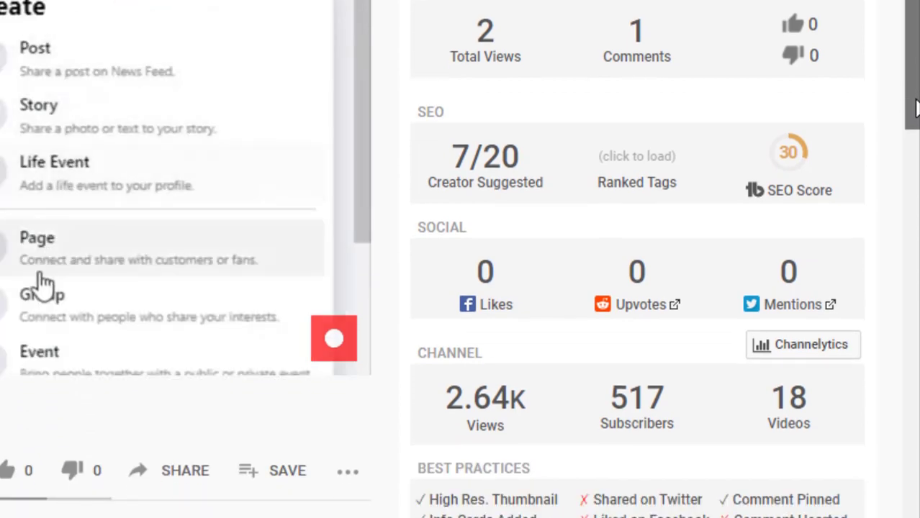
pyautogui.moveTo(489, 167)
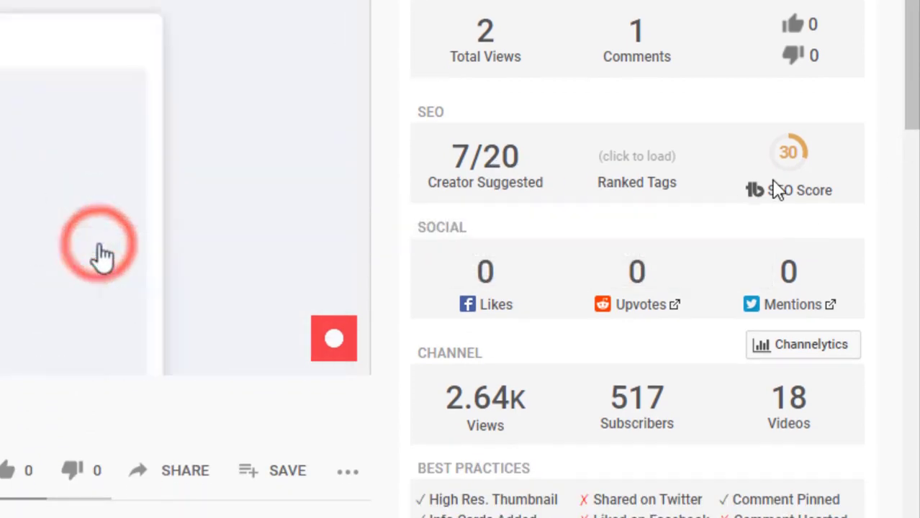
pyautogui.scroll(3, 915, 115)
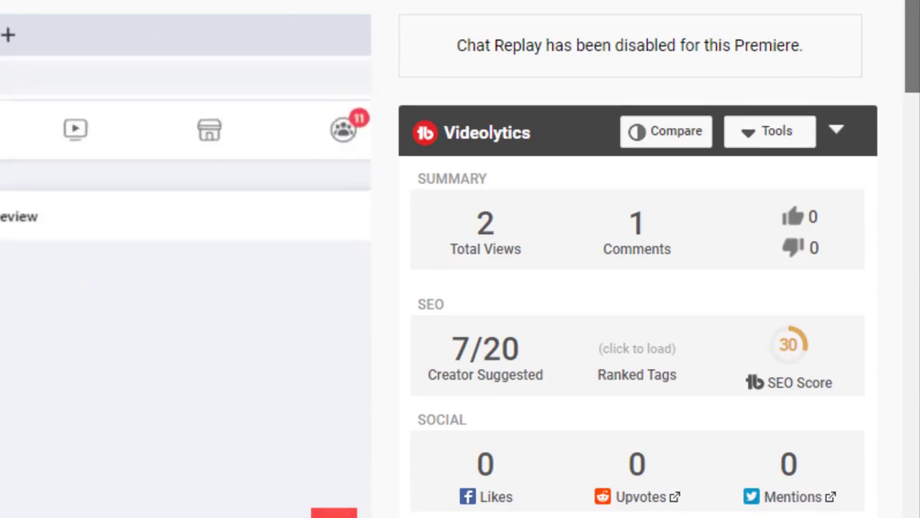
pyautogui.scroll(-8, 916, 115)
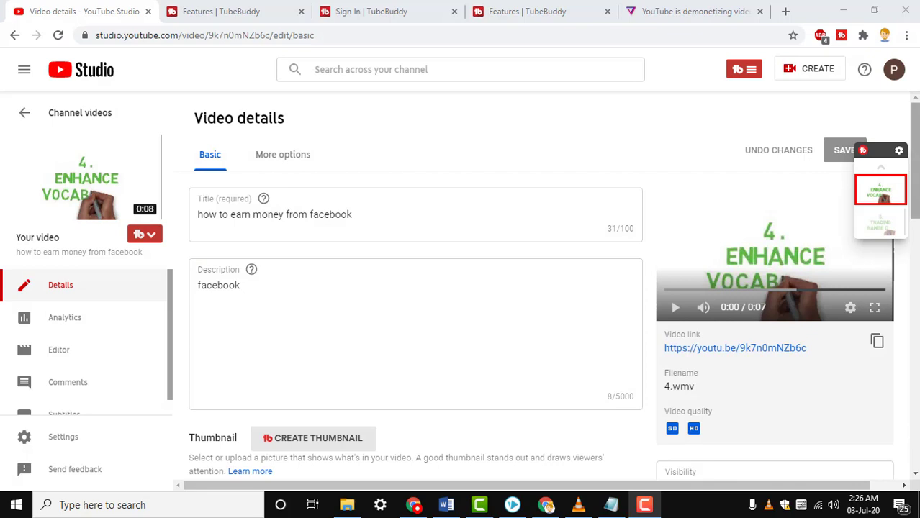
# Step: Review the Best Practices checklist and the Demonetization Audit on the video's details page
pyautogui.scroll(-2, 546, 288)
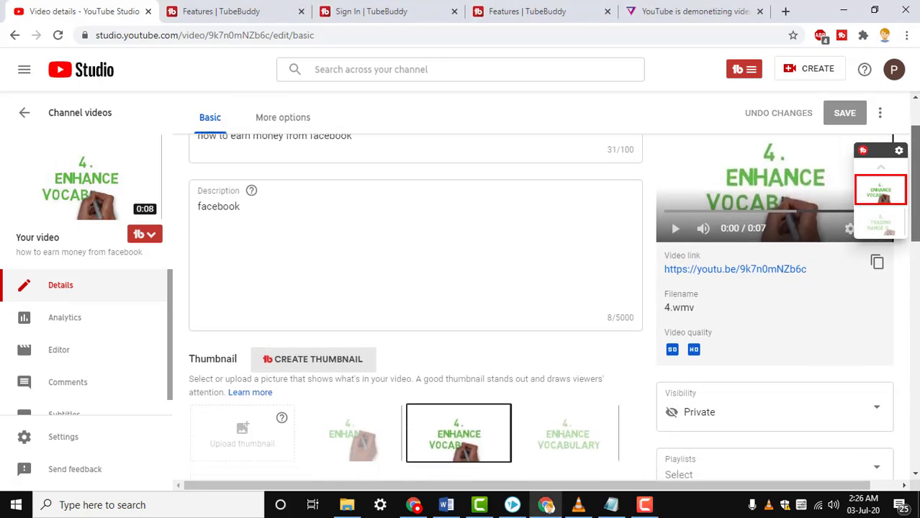
pyautogui.scroll(-5, 914, 311)
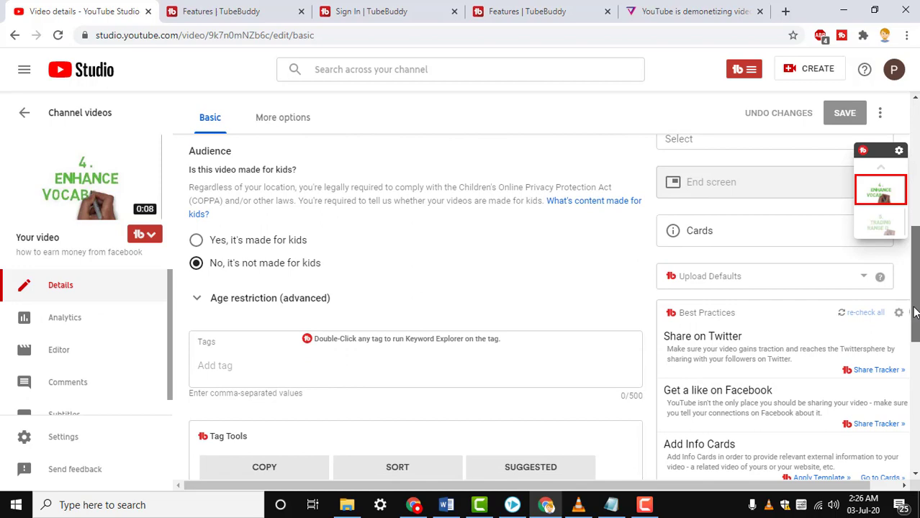
pyautogui.scroll(-4, 914, 311)
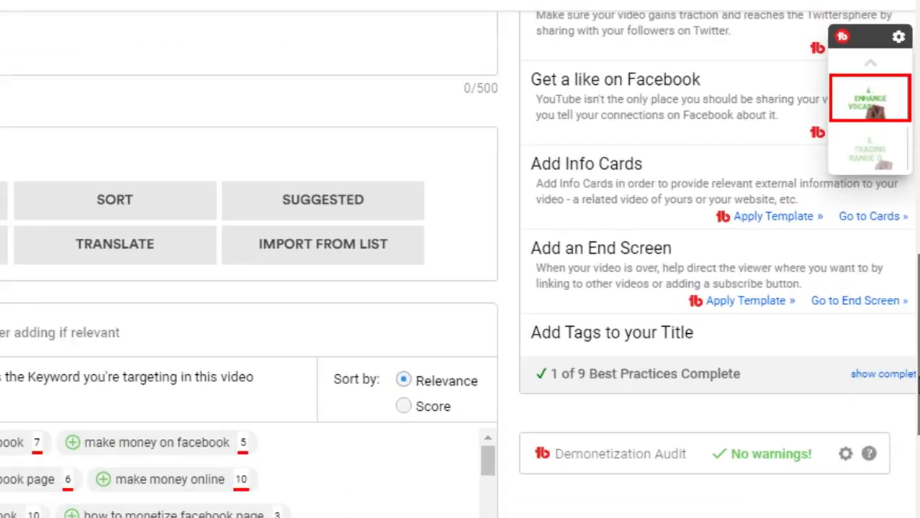
pyautogui.scroll(-1, 720, 288)
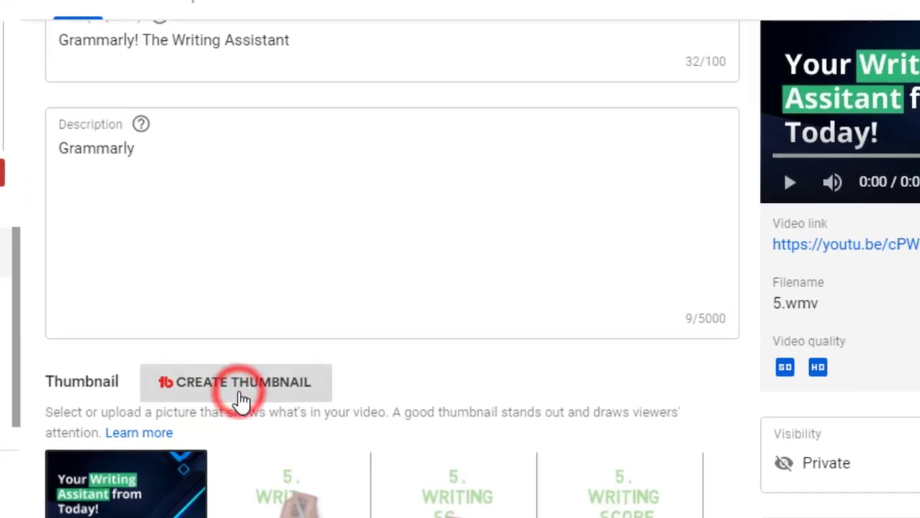
# Step: Start creating a thumbnail for the Grammarly video, choosing an image or existing thumbnail as the background type
pyautogui.click(241, 400)
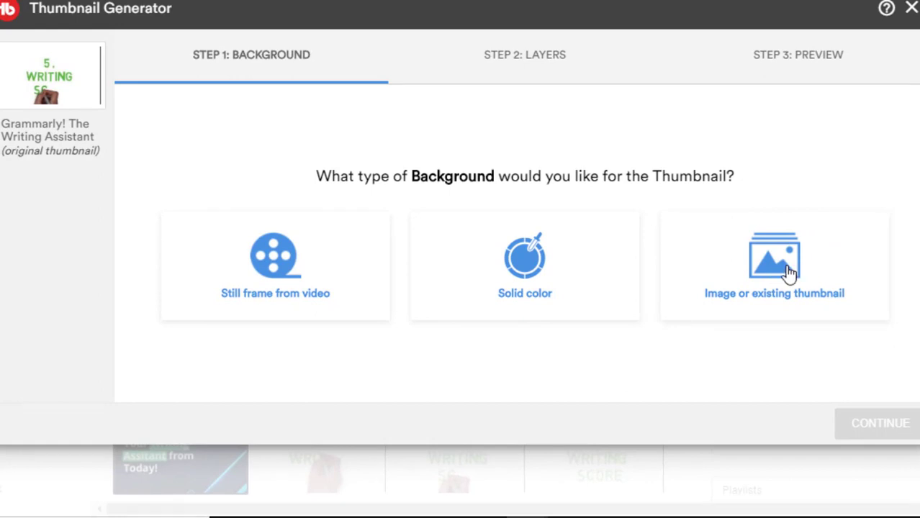
pyautogui.click(663, 272)
pyautogui.scroll(1, 817, 206)
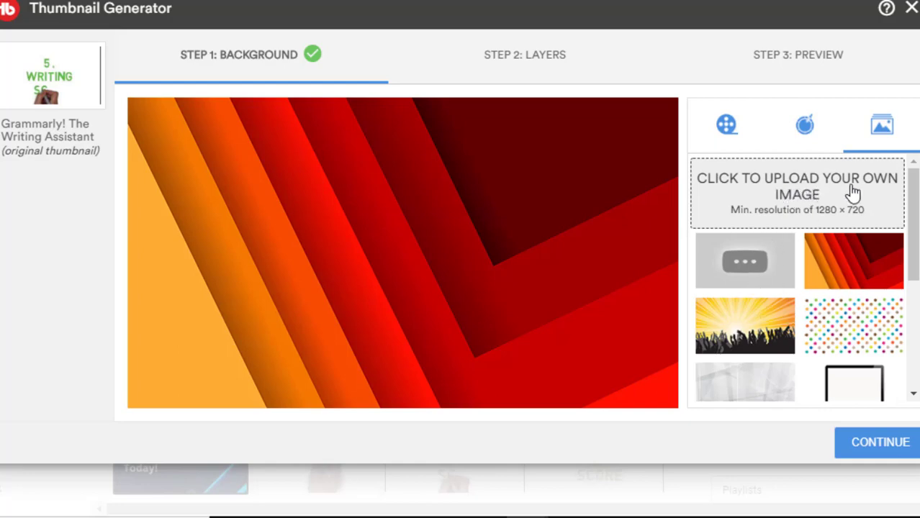
# Step: Try the coloured-dots background, select the sunburst image with the cheering crowd instead, and continue to the layers stage
pyautogui.scroll(-4, 877, 329)
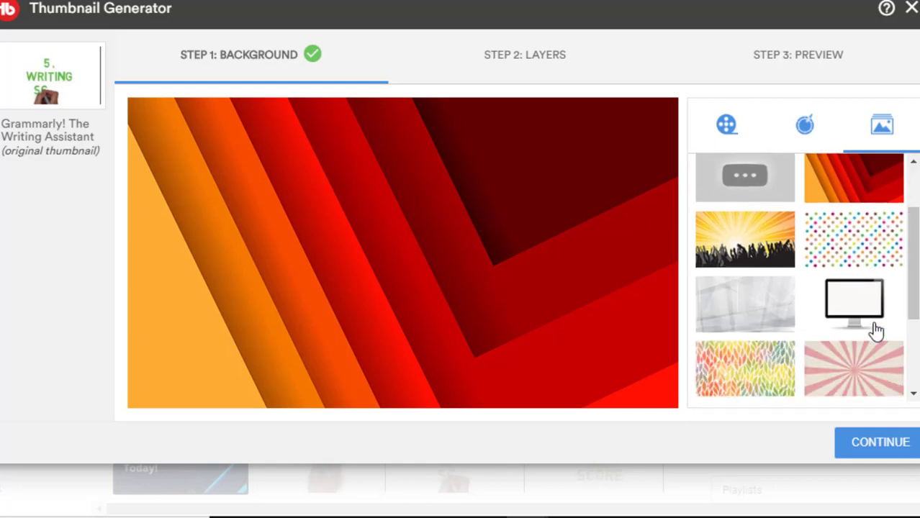
pyautogui.scroll(2, 834, 284)
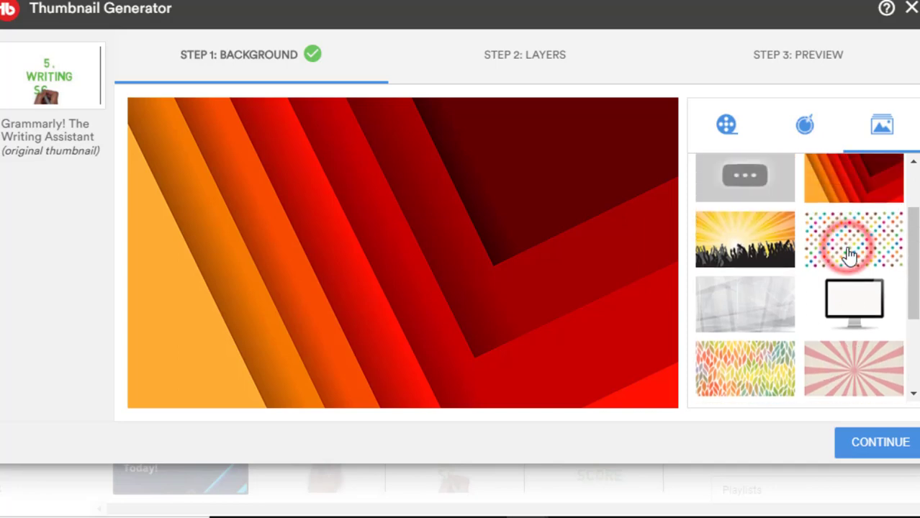
pyautogui.click(850, 254)
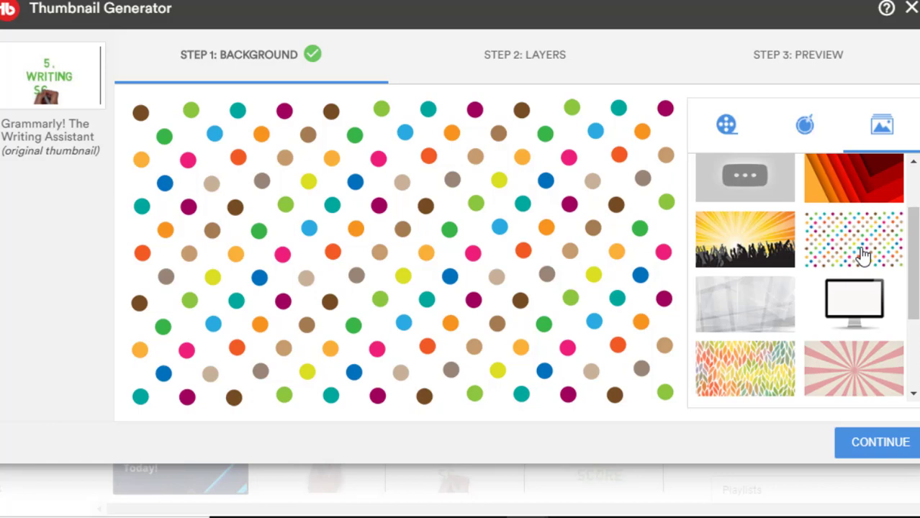
pyautogui.click(708, 251)
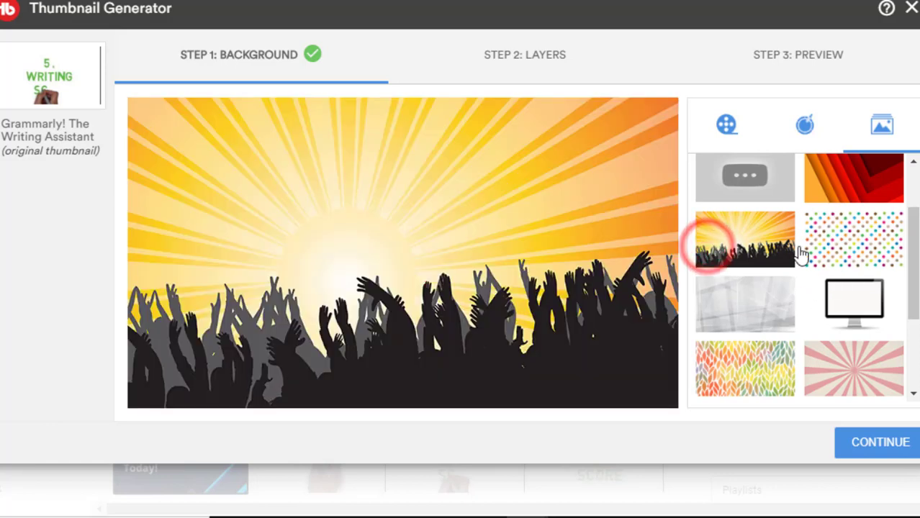
pyautogui.click(879, 443)
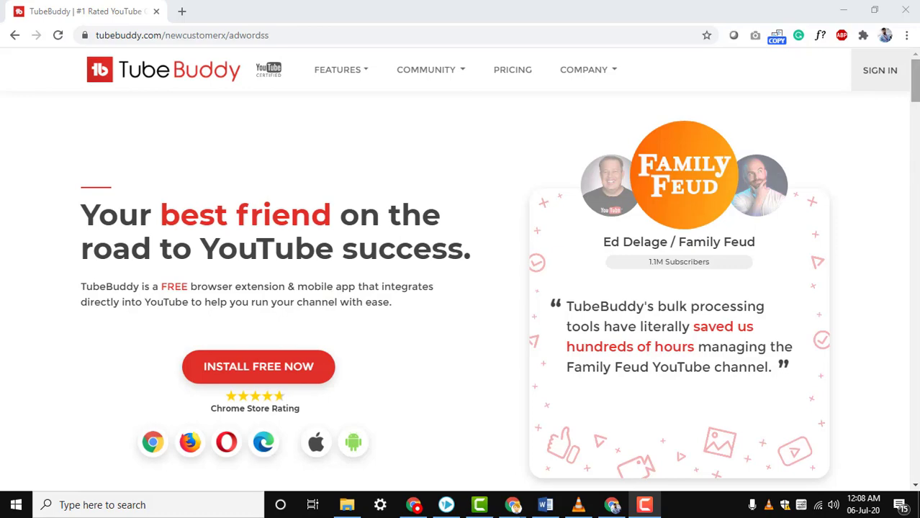
# Step: Review the TubeBuddy homepage's Road to Success sections on research, publishing, optimizing and promoting videos
pyautogui.scroll(-2, 460, 267)
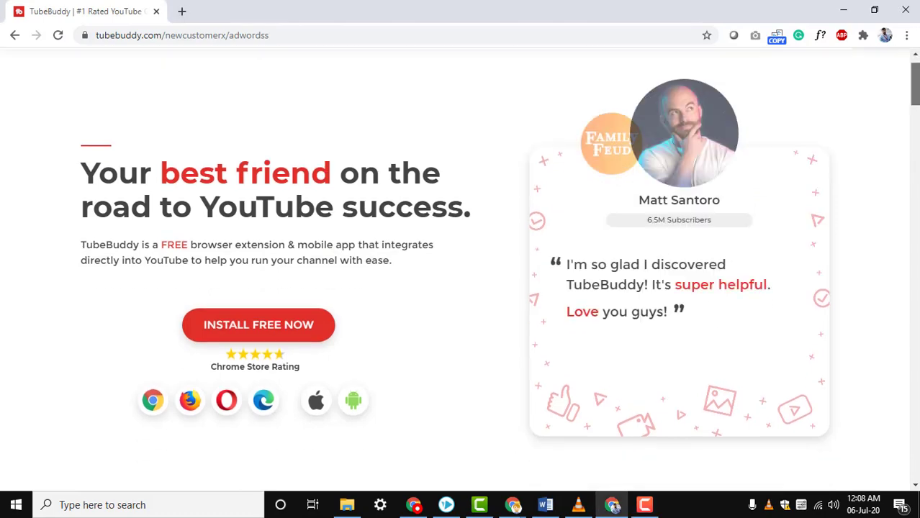
pyautogui.scroll(-5, 460, 266)
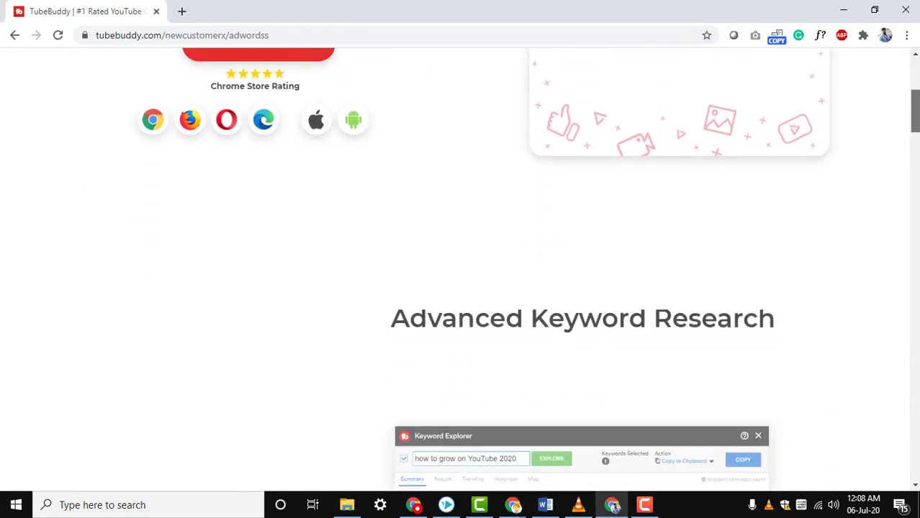
pyautogui.scroll(-5, 460, 266)
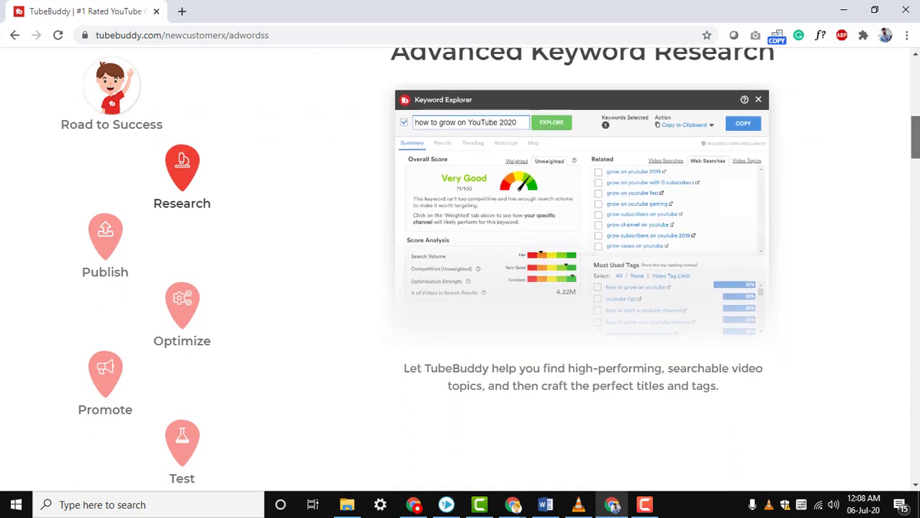
pyautogui.scroll(-5, 460, 266)
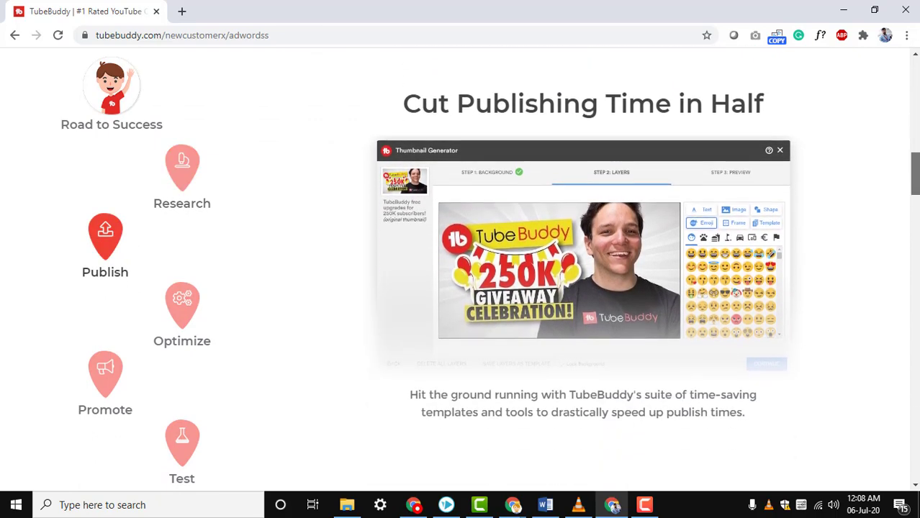
pyautogui.scroll(-5, 461, 266)
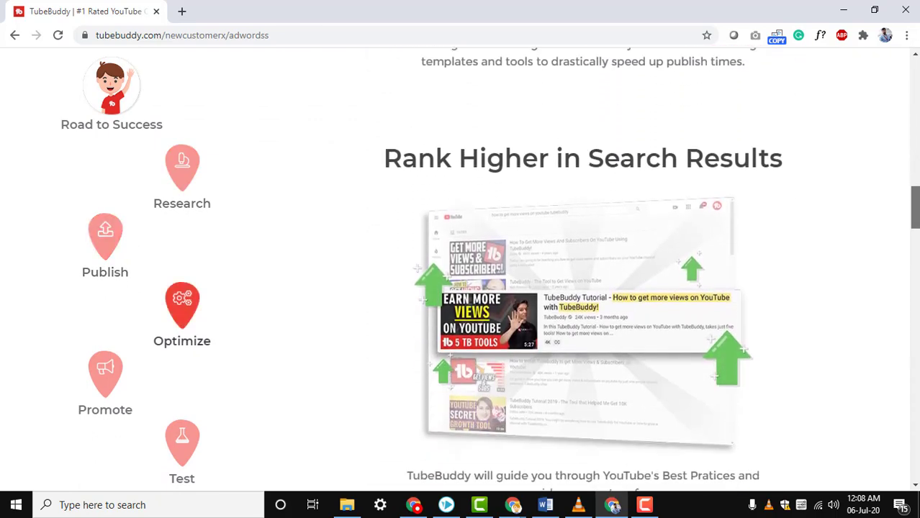
pyautogui.scroll(-3, 461, 267)
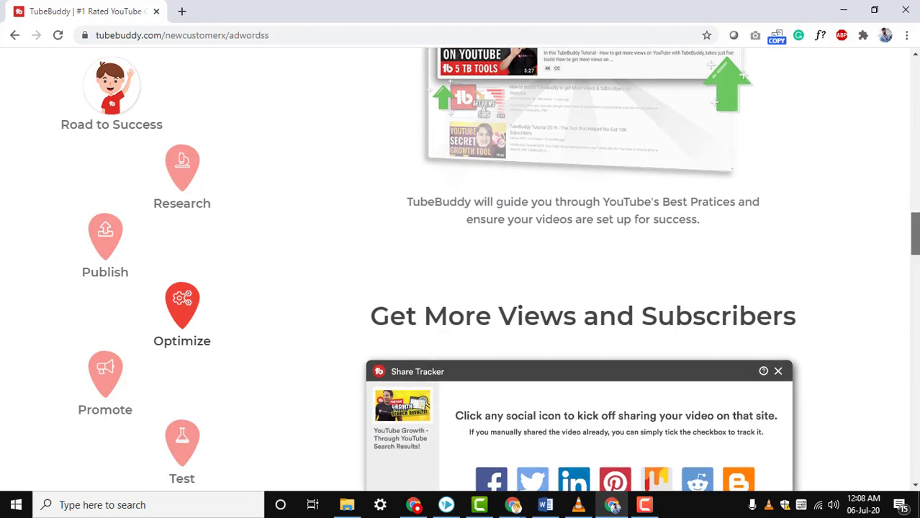
pyautogui.scroll(-5, 641, 267)
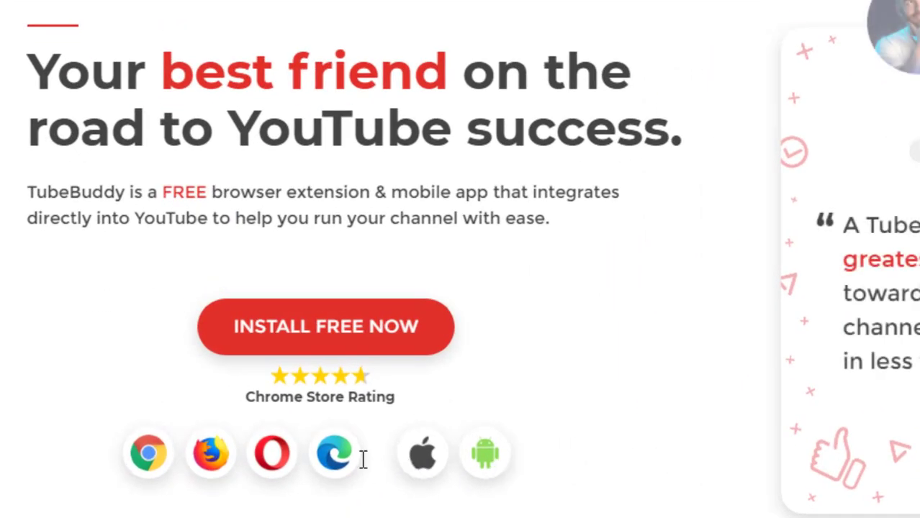
# Step: Open the free TubeBuddy installation from its homepage and view the mobile app's Google Play page
pyautogui.click(326, 332)
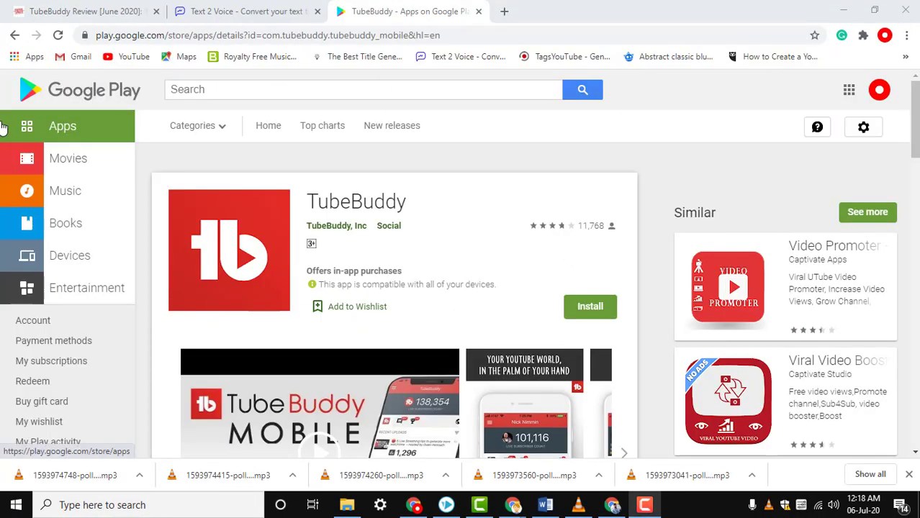
pyautogui.click(11, 90)
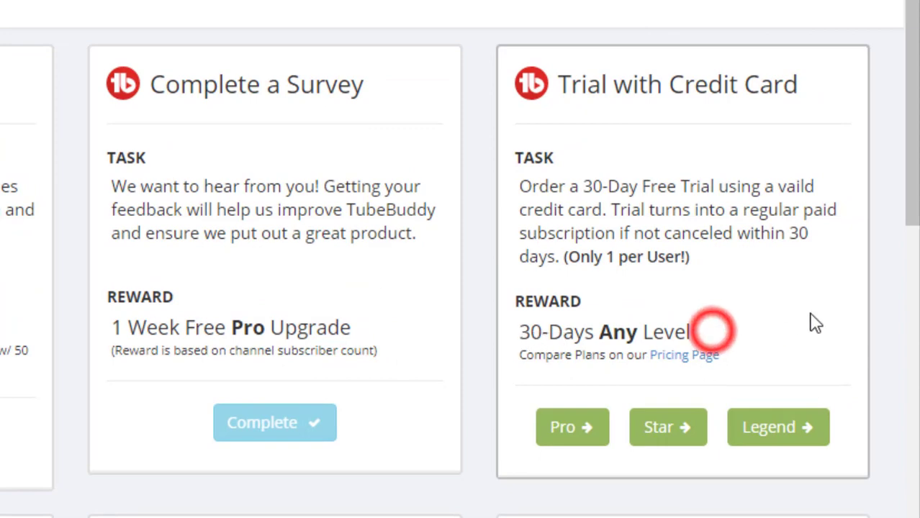
# Step: Review the Sponsored Upgrades tasks and rewards, from the credit card trial to the video and Twitter offers
pyautogui.moveTo(912, 180); pyautogui.dragTo(903, 360)
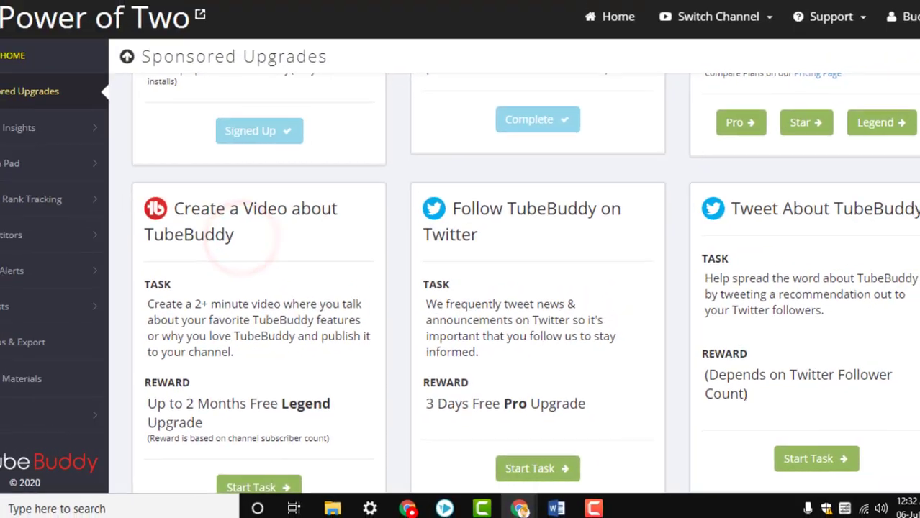
pyautogui.click(913, 266)
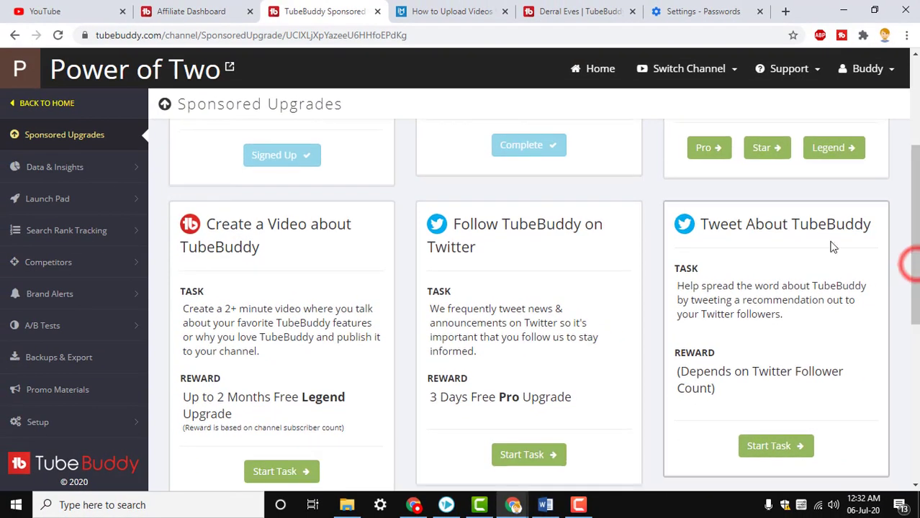